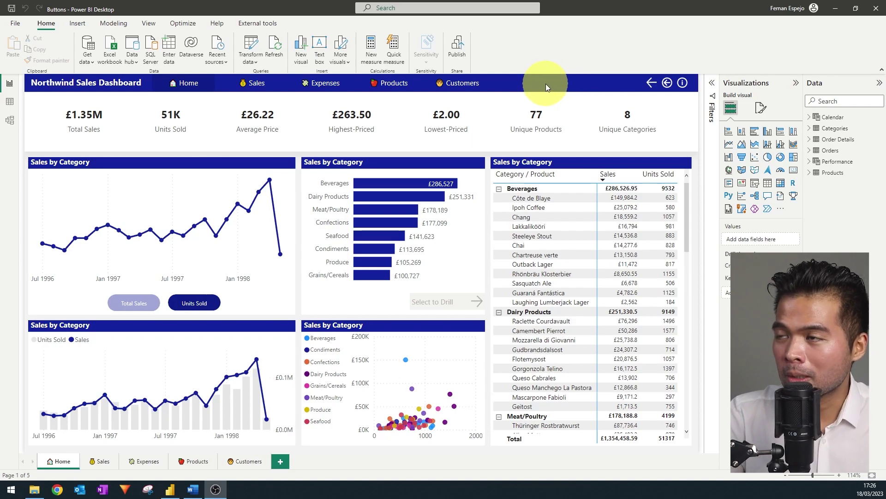
Review the global preview features in the report options to check that Optimize ribbon is enabled, and close the options
{"action": "left_click", "coordinate": [192, 26]}
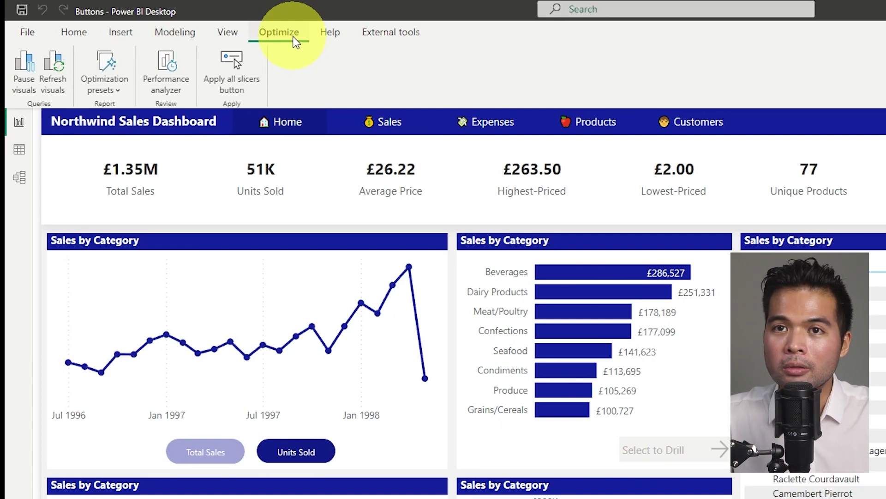
{"action": "left_click", "coordinate": [29, 34]}
{"action": "left_click", "coordinate": [89, 248]}
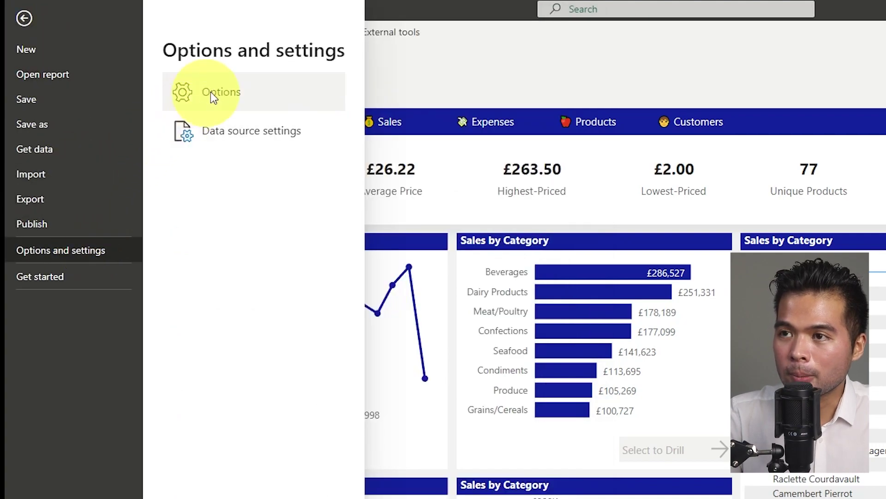
{"action": "left_click", "coordinate": [226, 93]}
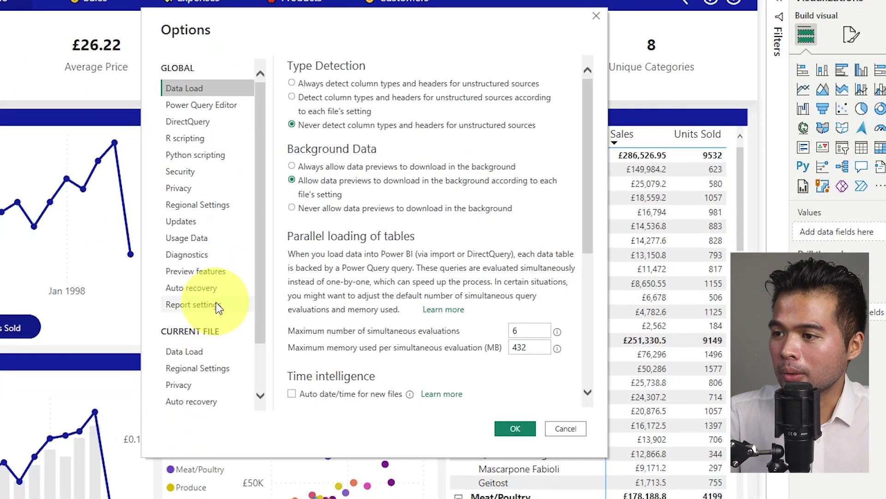
{"action": "left_click", "coordinate": [217, 271]}
{"action": "scroll", "coordinate": [397, 184], "scroll_direction": "down", "scroll_amount": 1}
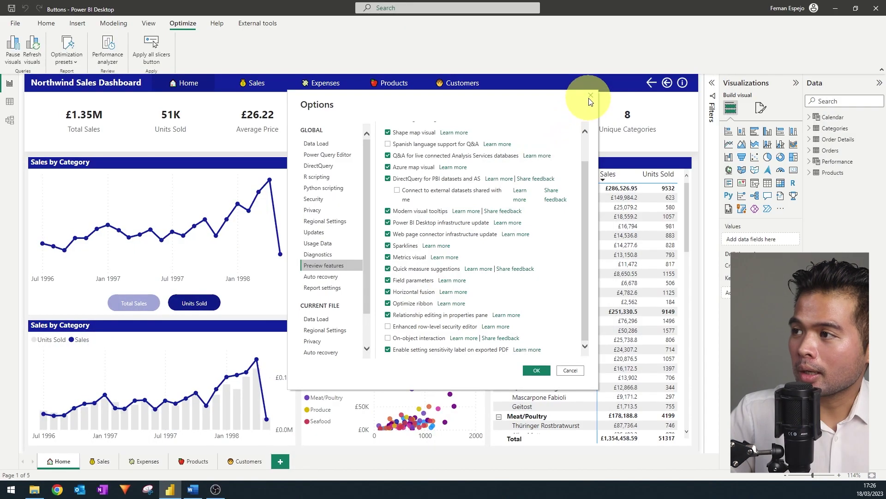
{"action": "left_click", "coordinate": [592, 101]}
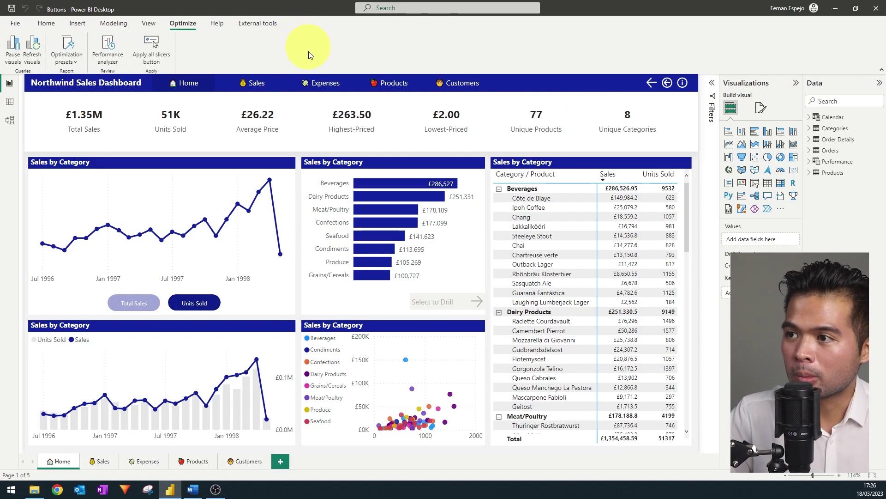
Cross-filter the page by Beverages in the Sales by Category bar chart, and clear that selection
{"action": "mouse_move", "coordinate": [366, 186]}
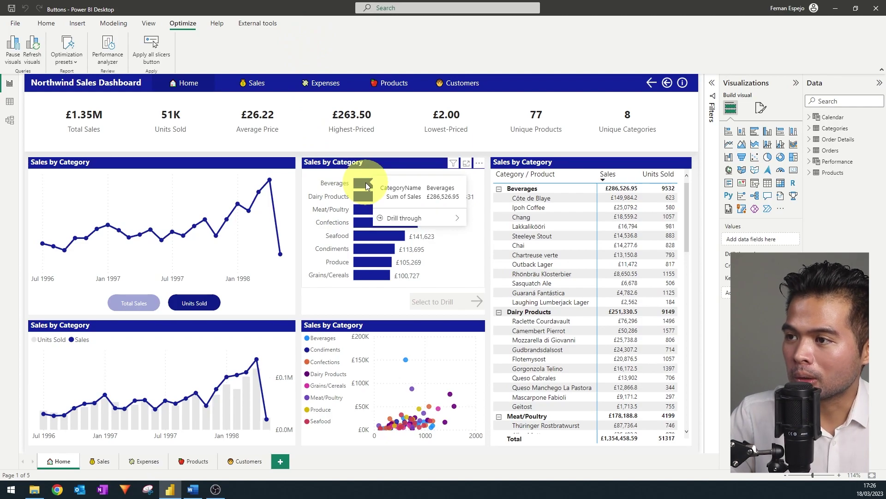
{"action": "left_click", "coordinate": [367, 186]}
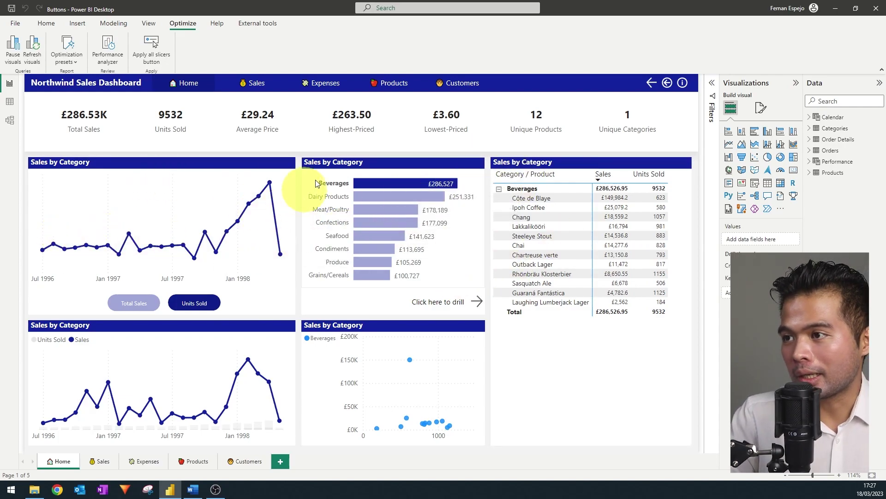
{"action": "left_click", "coordinate": [369, 183]}
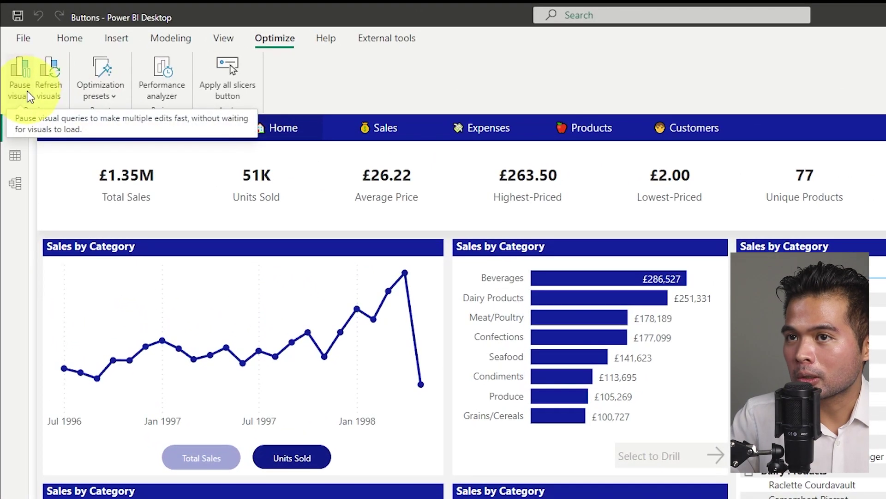
Pause the visual queries, select Dairy Products in the bar chart, and refresh only the Total Sales card
{"action": "left_click", "coordinate": [27, 90]}
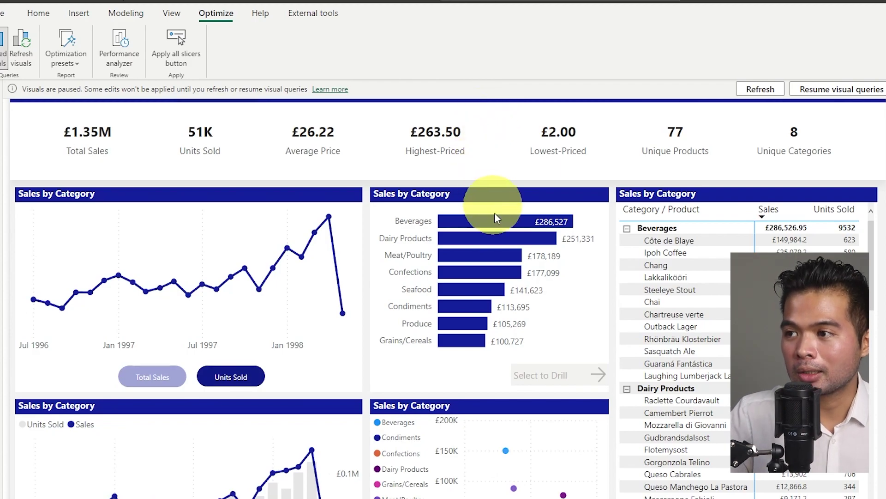
{"action": "left_click", "coordinate": [481, 238]}
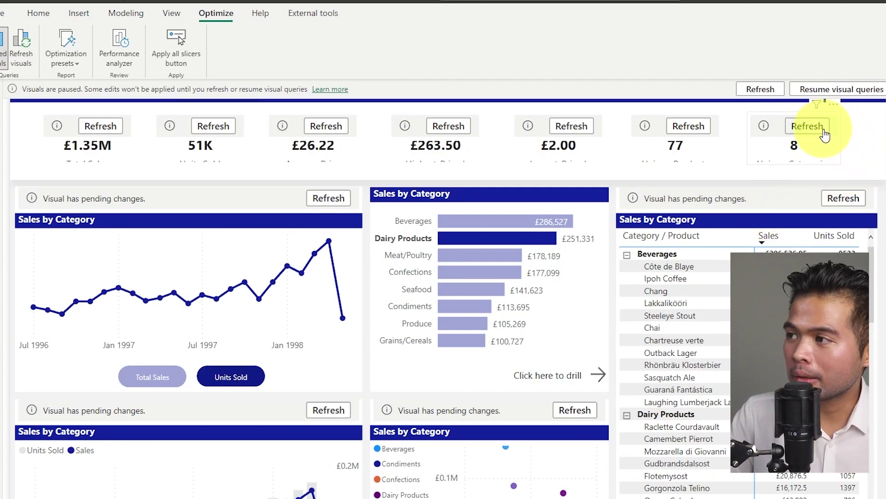
{"action": "left_click", "coordinate": [117, 131]}
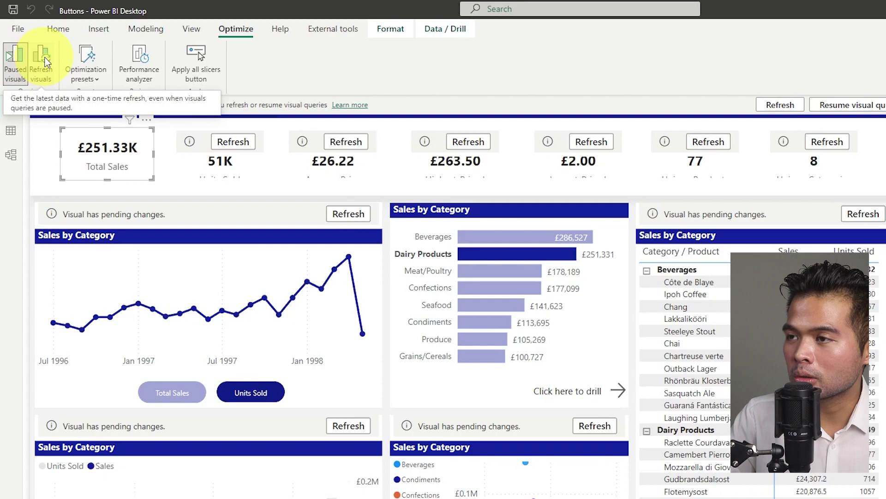
Refresh all paused visuals at once, resume the visual queries, and deselect the Total Sales card
{"action": "left_click", "coordinate": [41, 62]}
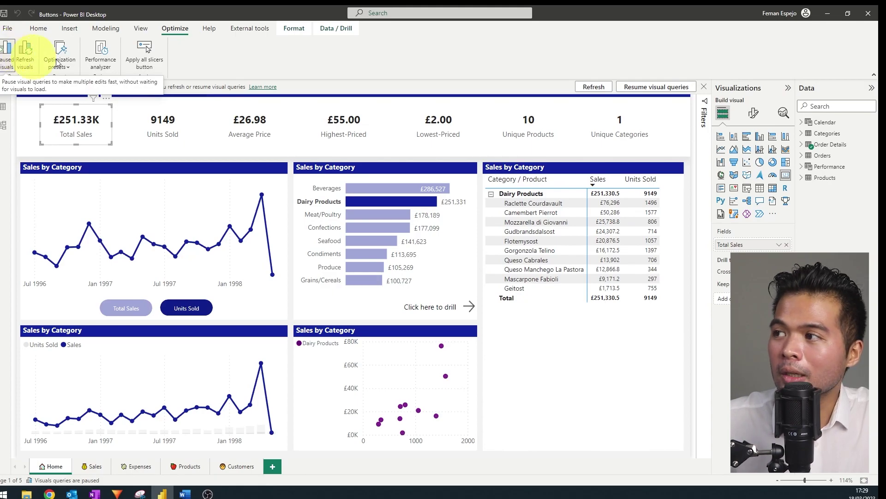
{"action": "left_click", "coordinate": [649, 92]}
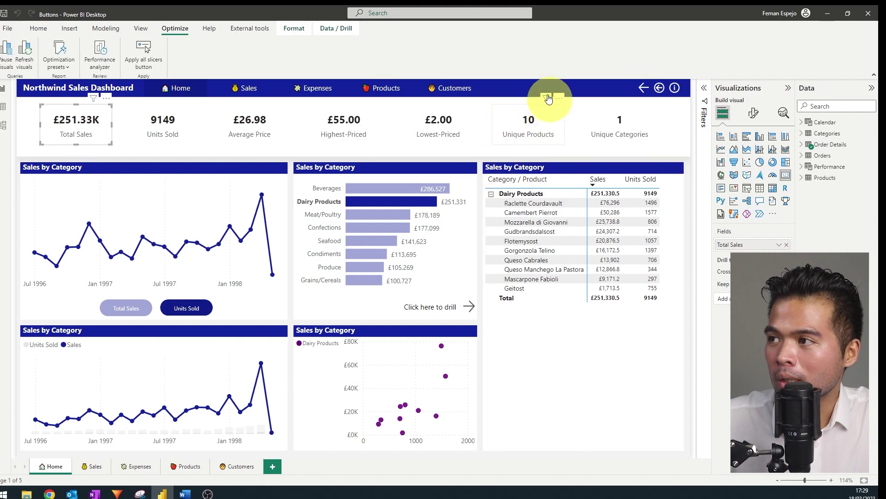
{"action": "left_click", "coordinate": [527, 91]}
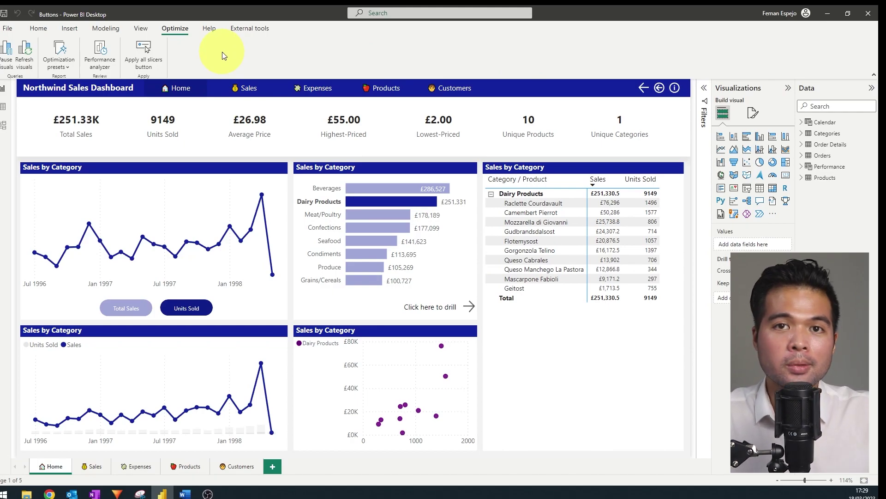
Apply the Query reduction optimization preset to the report and dismiss its notice
{"action": "left_click", "coordinate": [66, 63]}
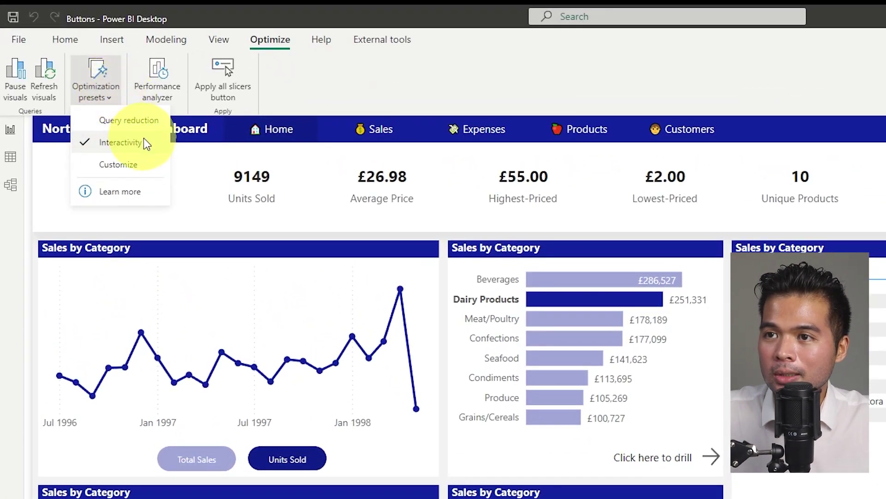
{"action": "mouse_move", "coordinate": [145, 140]}
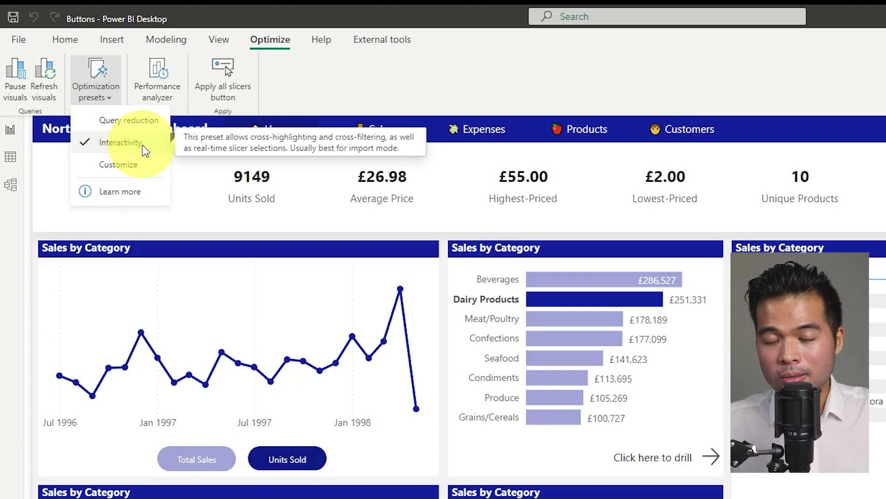
{"action": "left_click", "coordinate": [129, 120]}
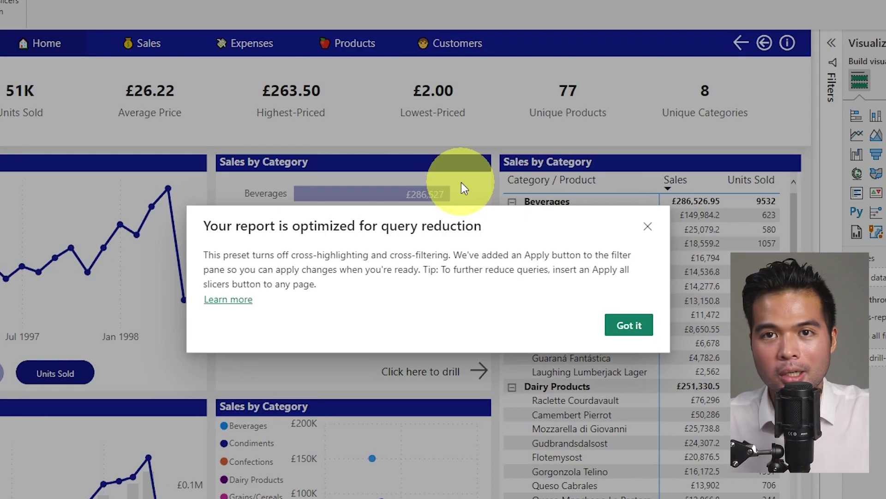
{"action": "left_click", "coordinate": [626, 327]}
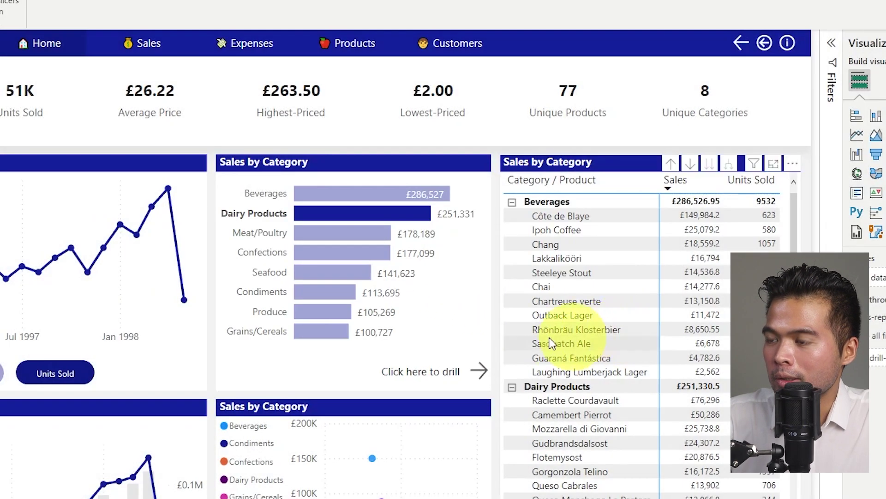
Test cross-filtering from the bar chart with Dairy Products and Meat/Poultry, leaving no category selected
{"action": "left_click", "coordinate": [352, 222]}
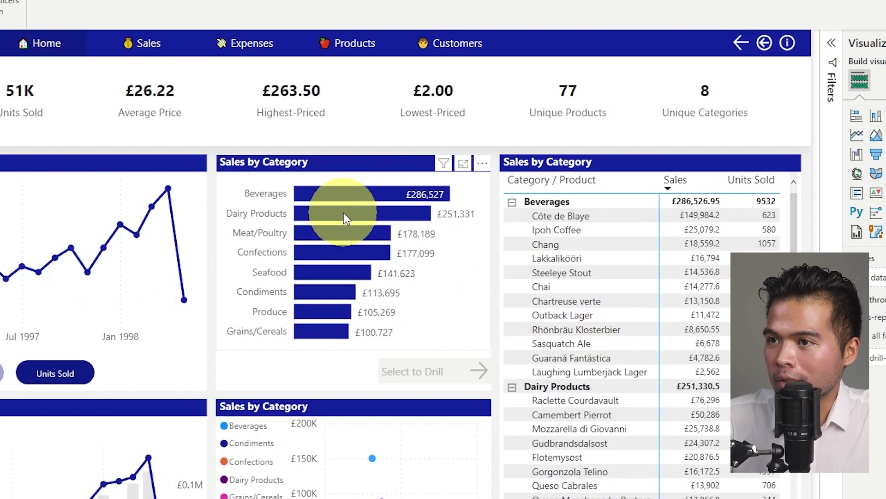
{"action": "left_click", "coordinate": [343, 214]}
{"action": "left_click", "coordinate": [346, 217]}
{"action": "left_click", "coordinate": [341, 231]}
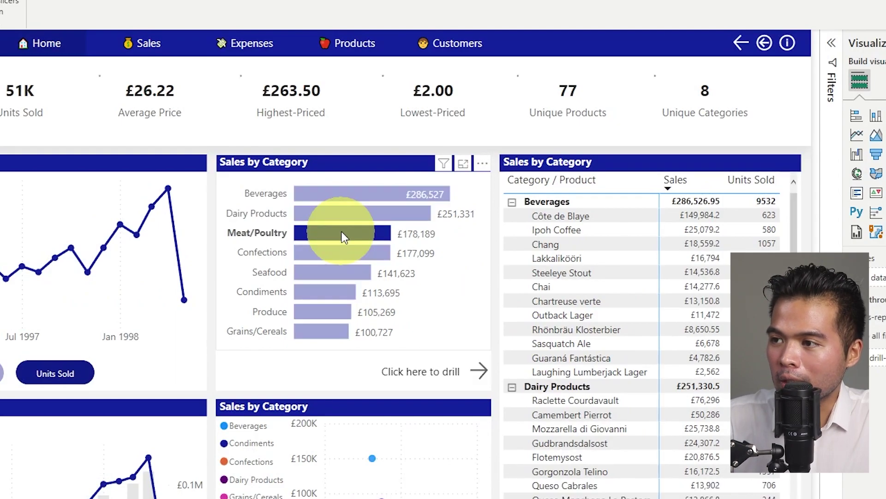
{"action": "left_click", "coordinate": [346, 231]}
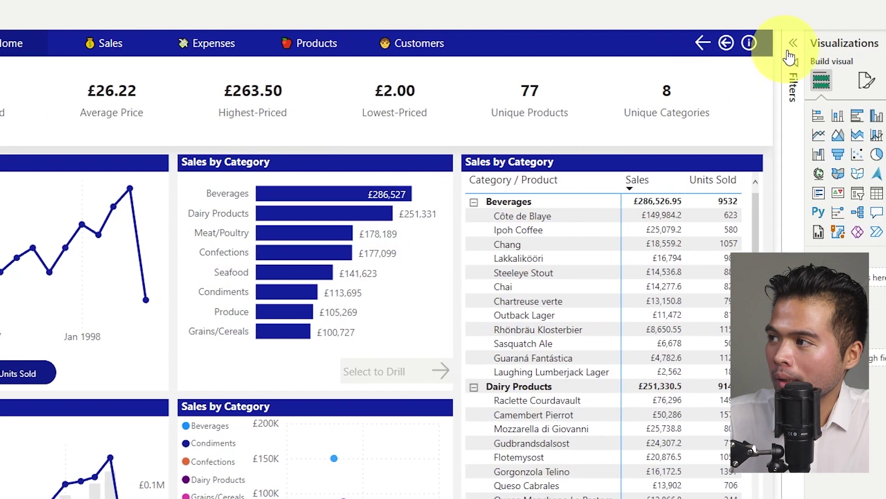
Add the category name as a filter on this page, select only Beverages, and apply the filter
{"action": "left_click", "coordinate": [832, 43]}
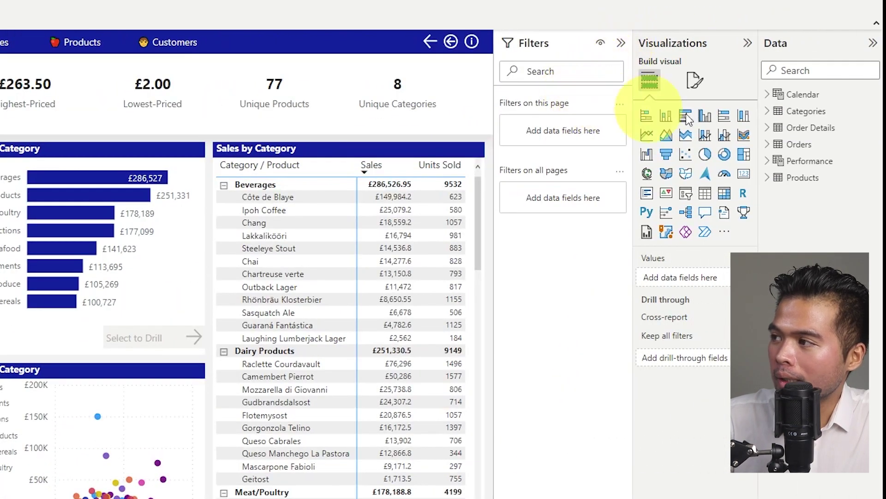
{"action": "left_click", "coordinate": [768, 112]}
{"action": "left_click_drag", "start_coordinate": [831, 148], "coordinate": [574, 134]}
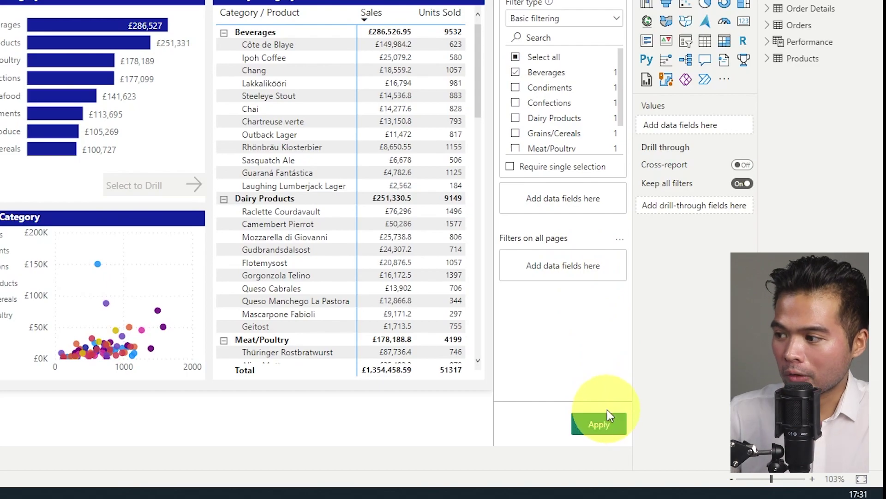
{"action": "left_click", "coordinate": [599, 430]}
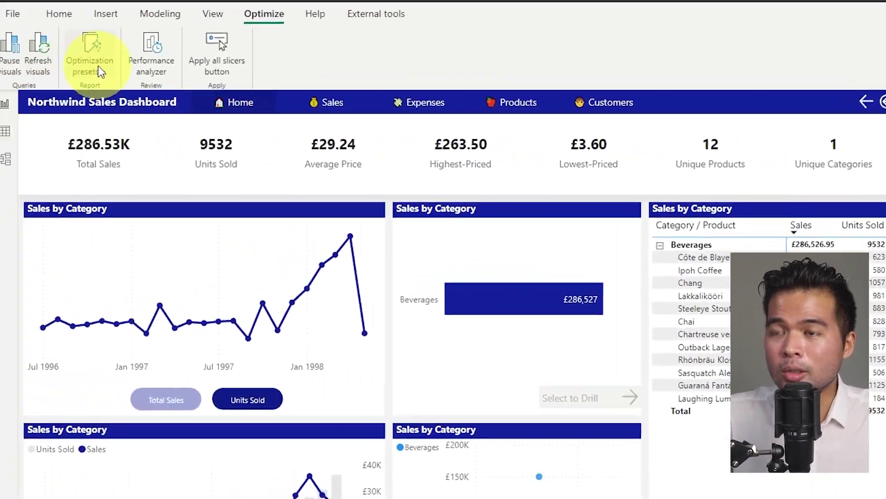
Choose Customize from the report's optimization presets
{"action": "left_click", "coordinate": [97, 64]}
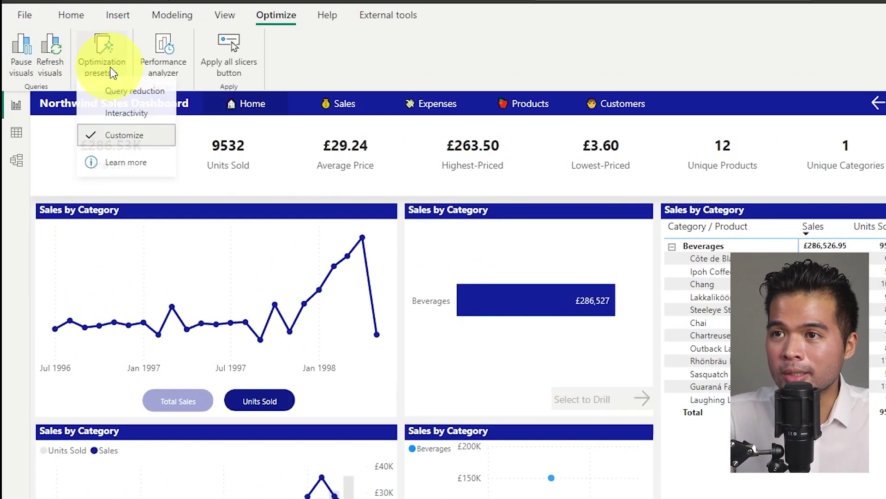
{"action": "left_click", "coordinate": [136, 146]}
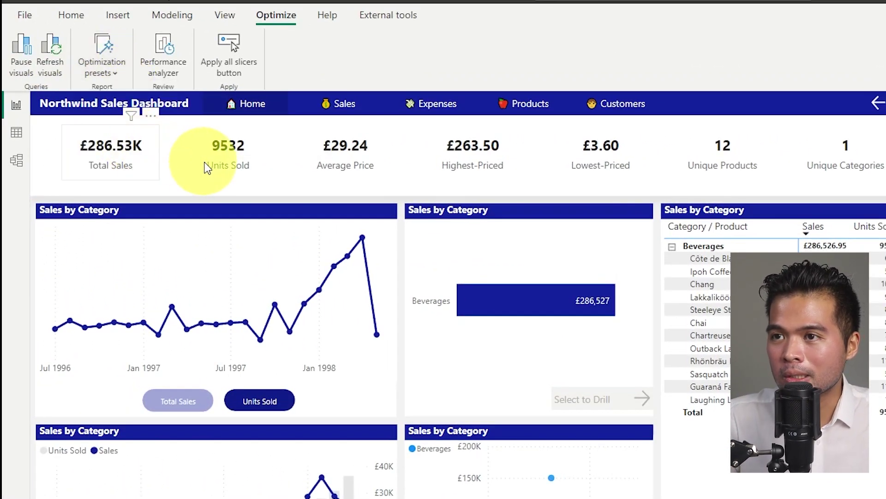
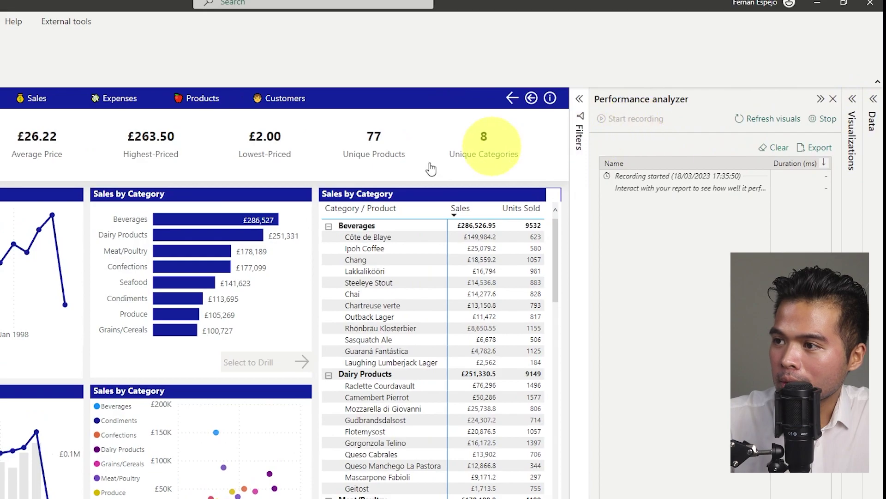
Select the Beverages bar during the performance recording, examine the visuals' load durations, and close the Performance analyzer
{"action": "left_click", "coordinate": [206, 224]}
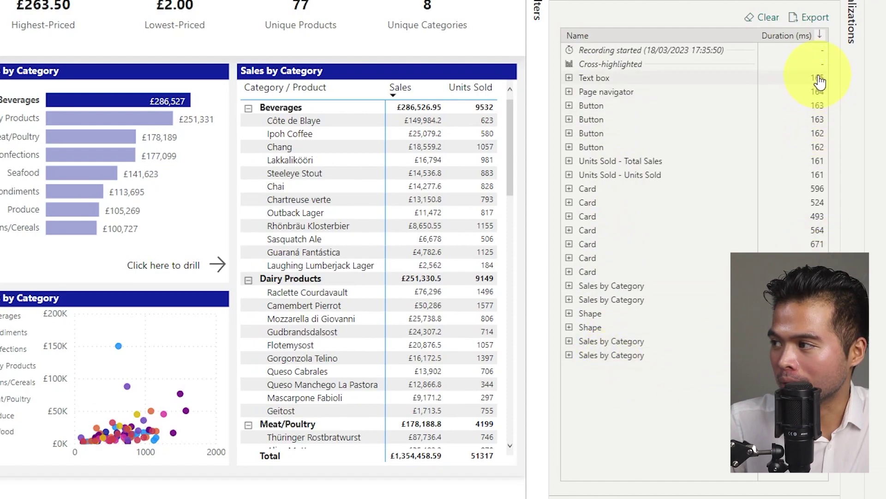
{"action": "left_click", "coordinate": [637, 361]}
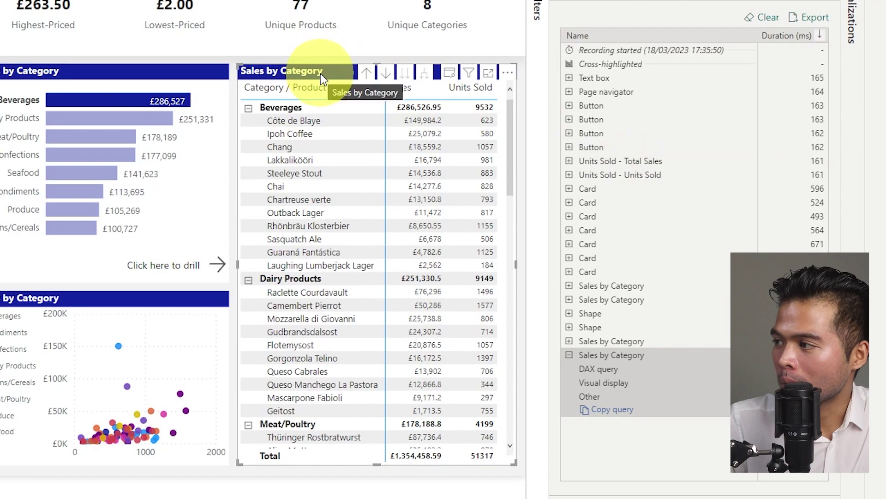
{"action": "left_click", "coordinate": [820, 37]}
{"action": "left_click", "coordinate": [801, 70]}
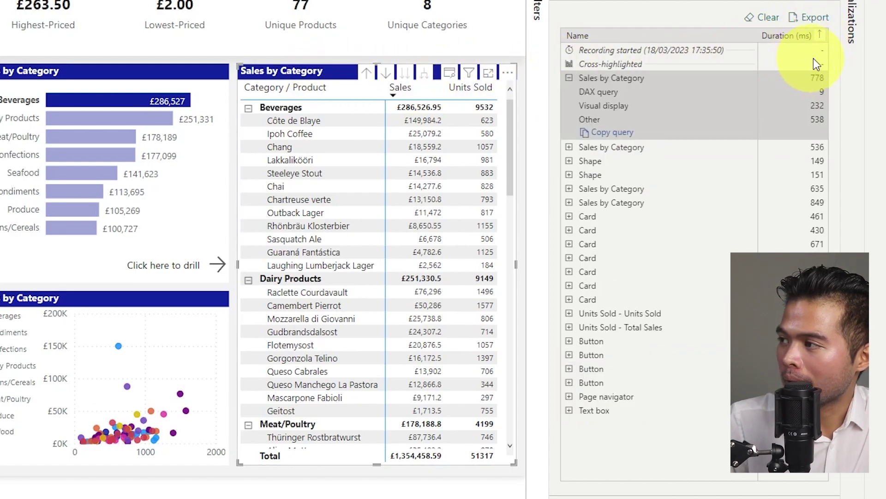
{"action": "left_click", "coordinate": [569, 78]}
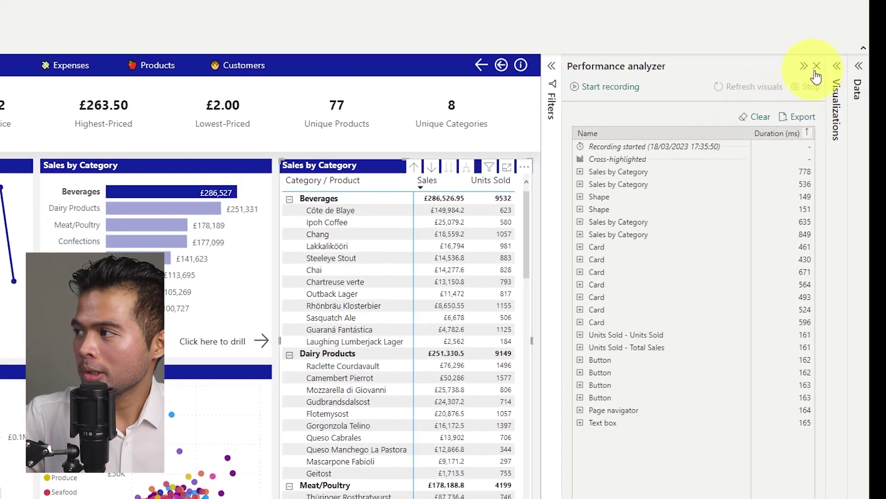
{"action": "left_click", "coordinate": [849, 81]}
Delete the Unique Categories, Unique Products and Lowest-Priced cards from the page
{"action": "left_click", "coordinate": [555, 114]}
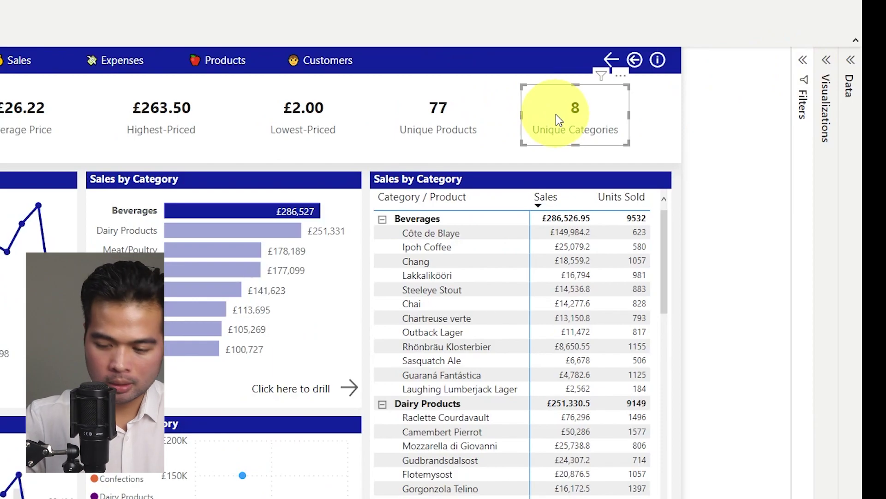
{"action": "key", "text": "Delete"}
{"action": "left_click", "coordinate": [443, 123]}
{"action": "key", "text": "Delete"}
{"action": "left_click", "coordinate": [286, 113]}
{"action": "key", "text": "Delete"}
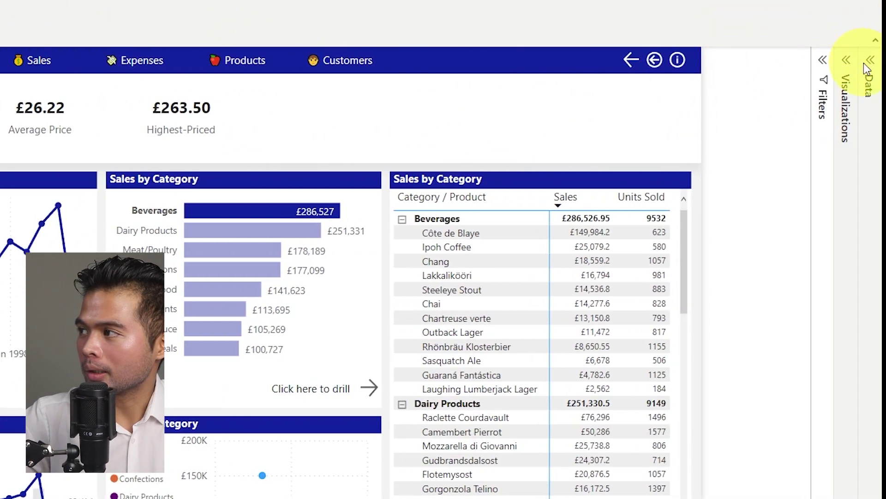
Add CategoryName from the Categories table beside the Highest-Priced card and convert the visual to a slicer
{"action": "left_click", "coordinate": [872, 62]}
{"action": "left_click_drag", "start_coordinate": [833, 162], "coordinate": [289, 115]}
{"action": "left_click", "coordinate": [742, 59]}
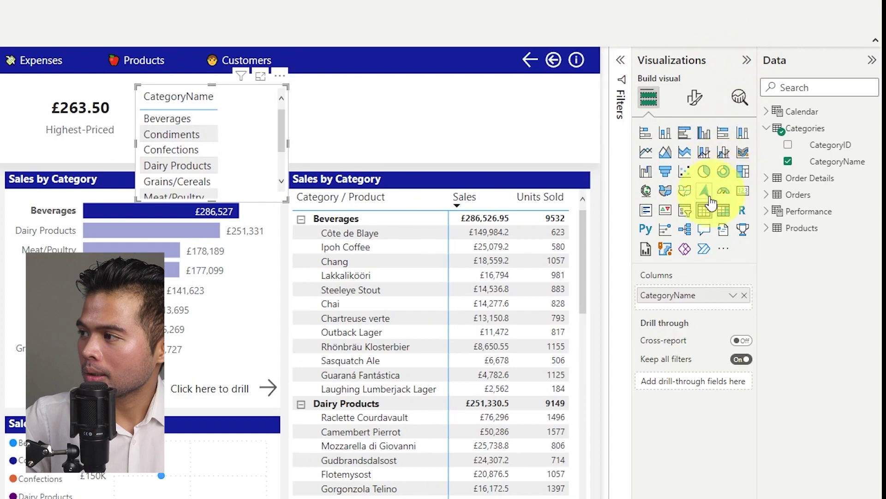
{"action": "left_click", "coordinate": [686, 212]}
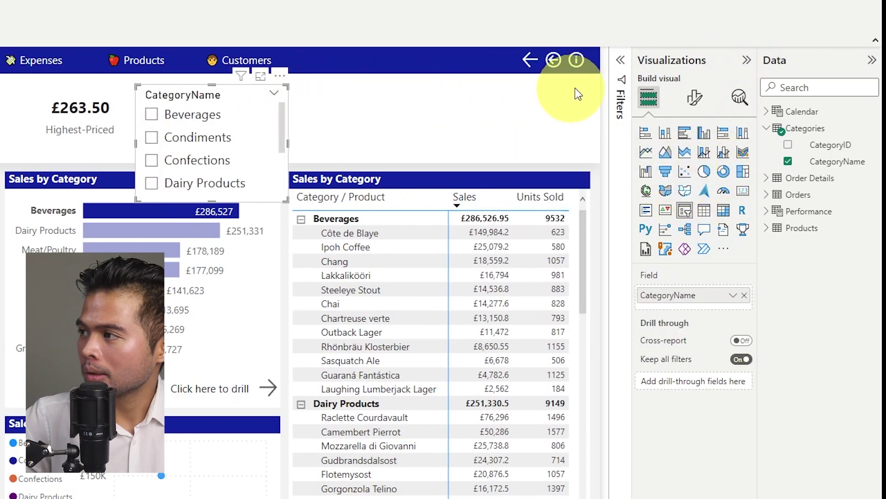
Set the CategoryName slicer's style to Dropdown, shorten the slicer and move it slightly away from the Highest-Priced card
{"action": "left_click", "coordinate": [695, 97]}
{"action": "left_click", "coordinate": [669, 194]}
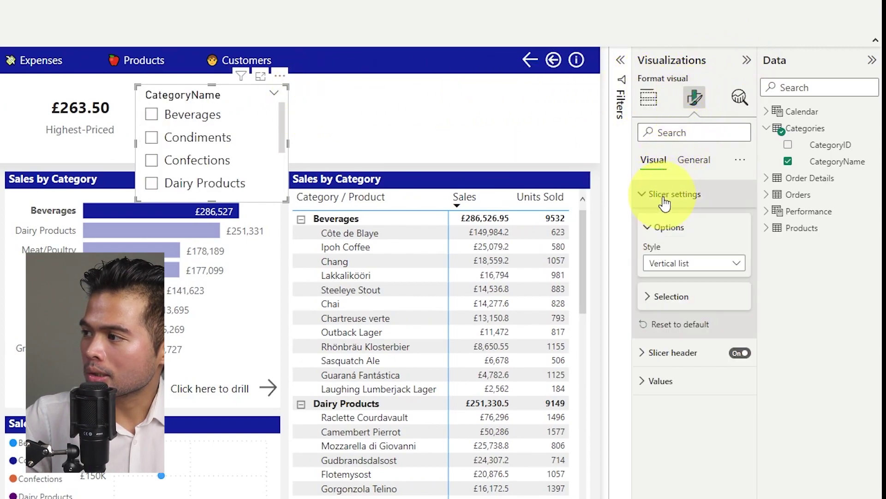
{"action": "left_click", "coordinate": [679, 263]}
{"action": "left_click", "coordinate": [679, 313]}
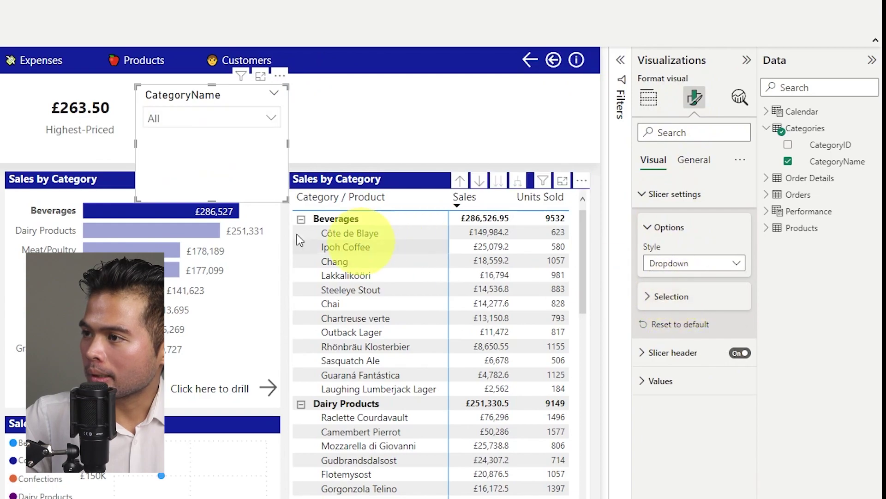
{"action": "left_click_drag", "start_coordinate": [211, 198], "coordinate": [222, 143]}
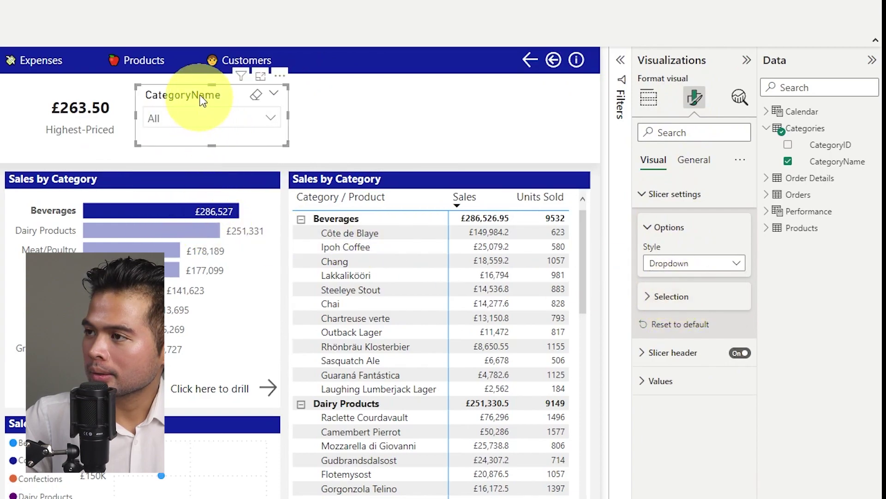
{"action": "left_click_drag", "start_coordinate": [193, 95], "coordinate": [227, 101]}
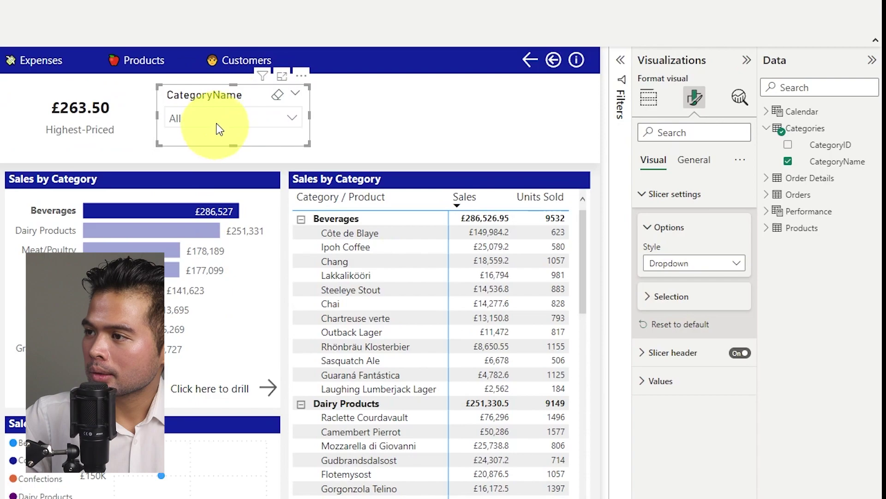
Filter the page to Condiments with the CategoryName slicer and clear that selection again
{"action": "left_click", "coordinate": [212, 119]}
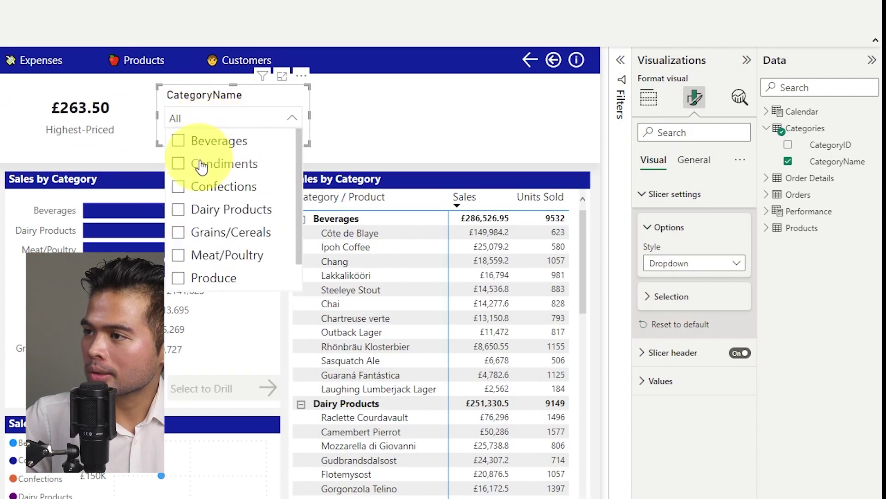
{"action": "left_click", "coordinate": [199, 165]}
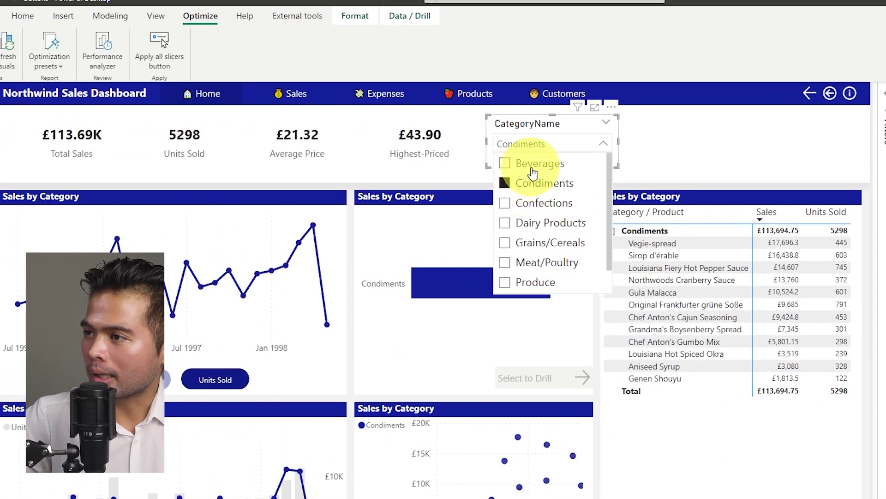
{"action": "left_click", "coordinate": [355, 157]}
{"action": "left_click", "coordinate": [535, 168]}
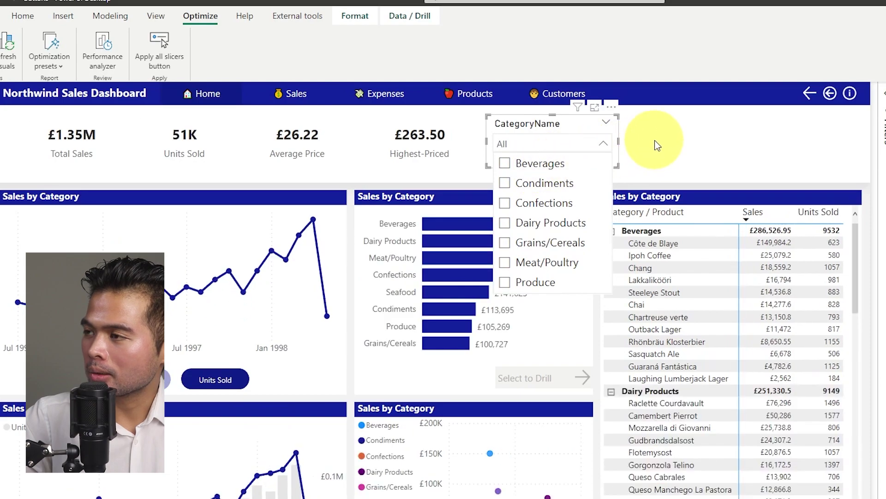
{"action": "left_click", "coordinate": [653, 139]}
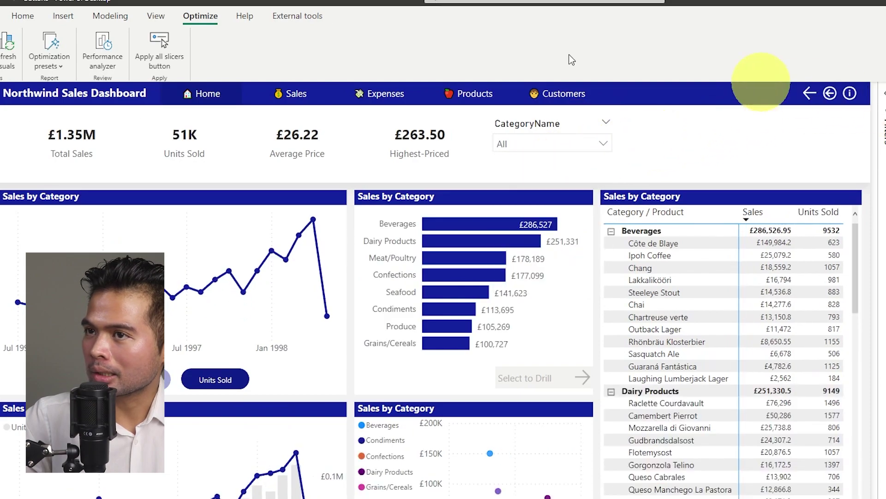
Add an Apply all slicers button and place it beside the CategoryName slicer
{"action": "left_click", "coordinate": [170, 51]}
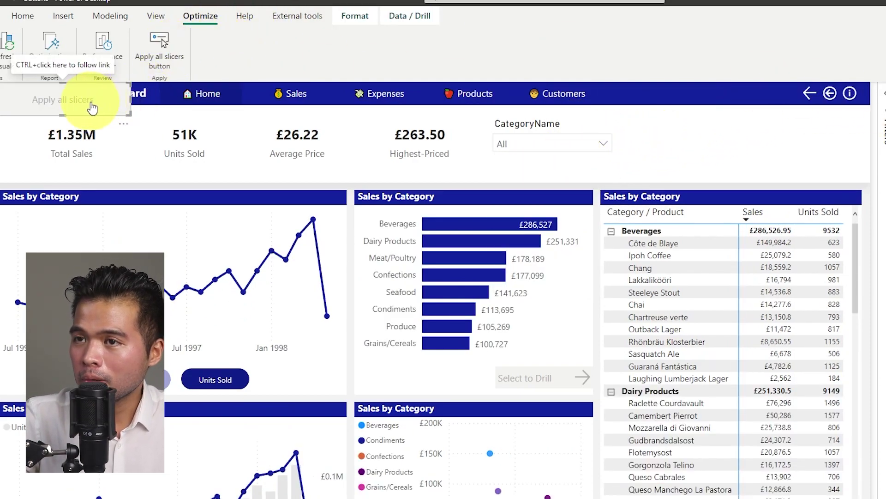
{"action": "left_click_drag", "start_coordinate": [88, 114], "coordinate": [716, 144]}
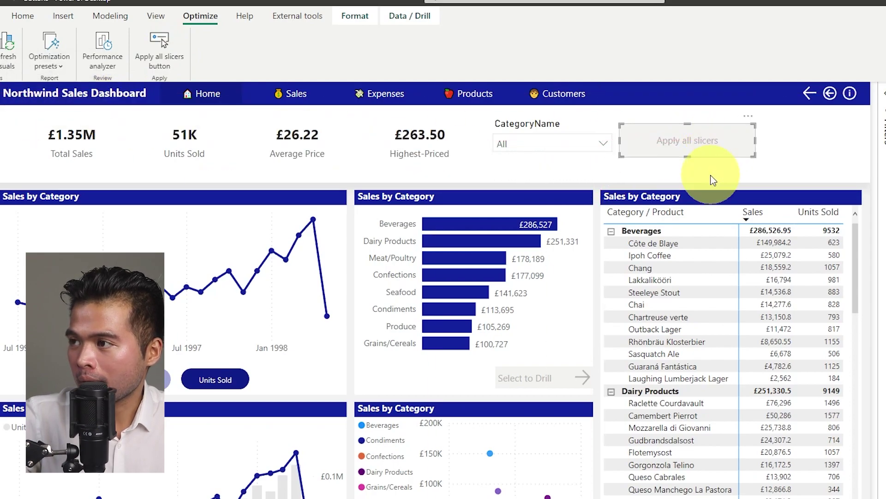
{"action": "left_click", "coordinate": [654, 164]}
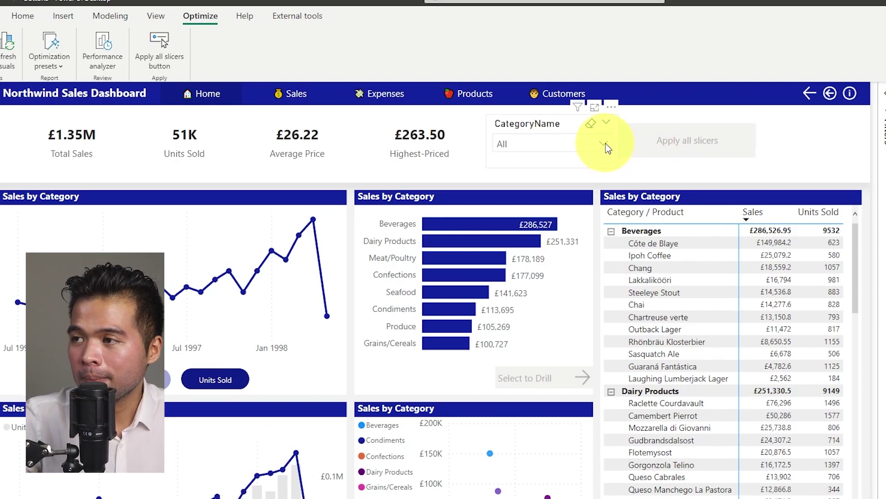
Choose Beverages in the CategoryName slicer and apply the selection with the Apply all slicers button
{"action": "left_click", "coordinate": [605, 144]}
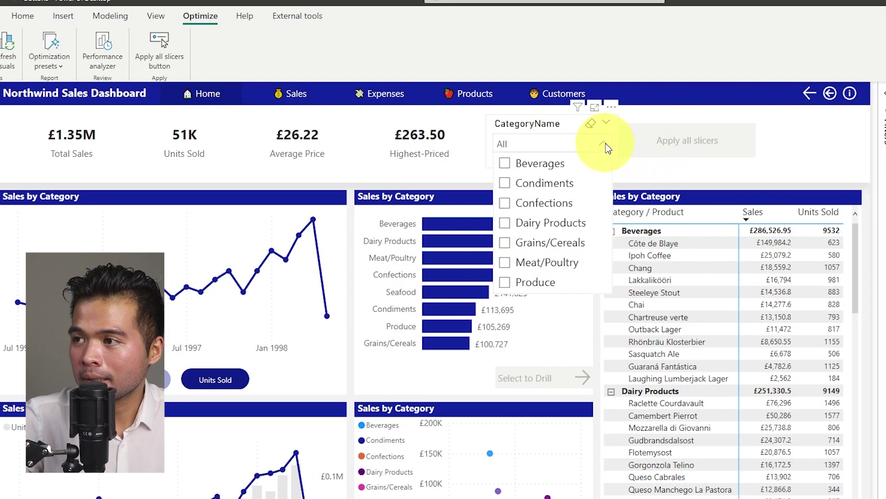
{"action": "left_click", "coordinate": [552, 165]}
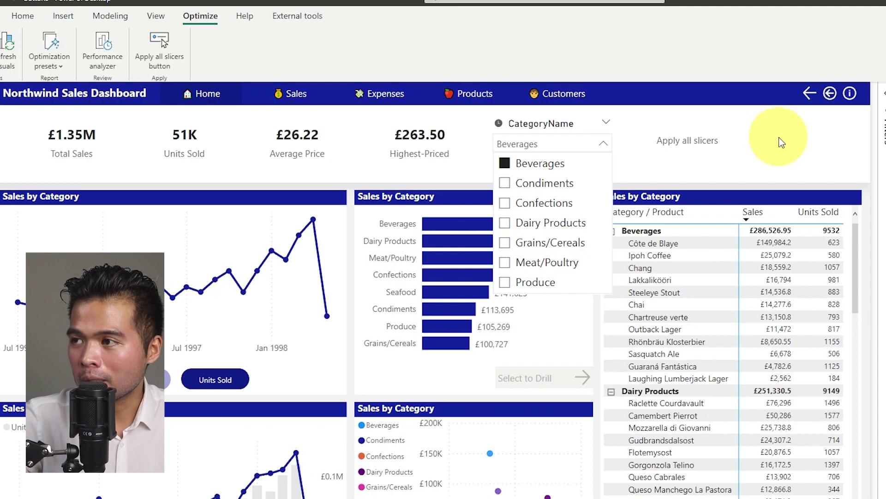
{"action": "left_click", "coordinate": [603, 144]}
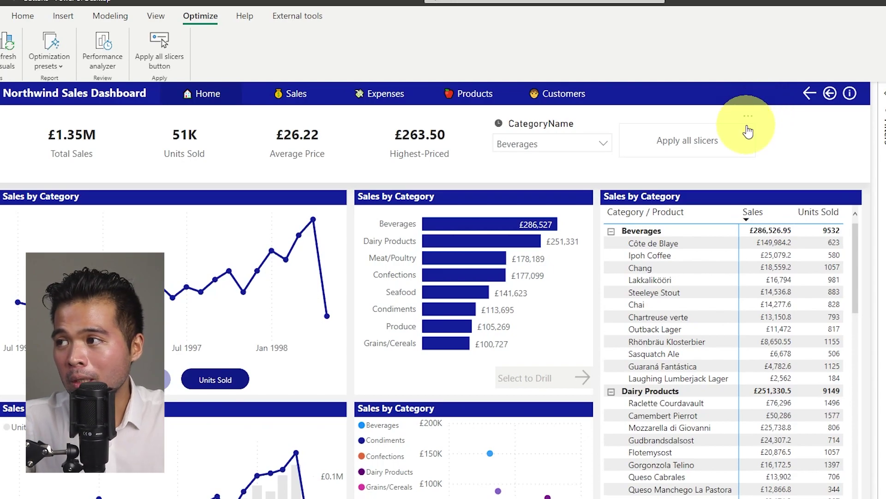
{"action": "left_click", "coordinate": [720, 143], "text": "ctrl"}
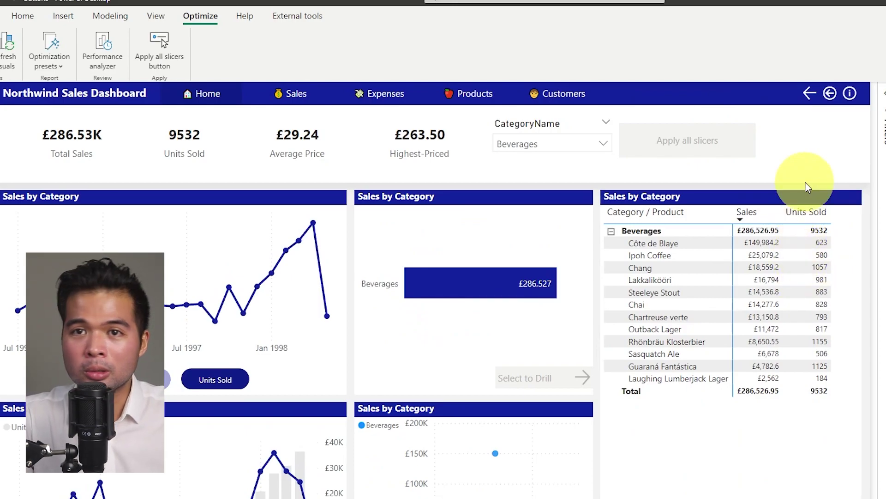
Examine the action type settings of the Apply all slicers button
{"action": "left_click", "coordinate": [737, 153]}
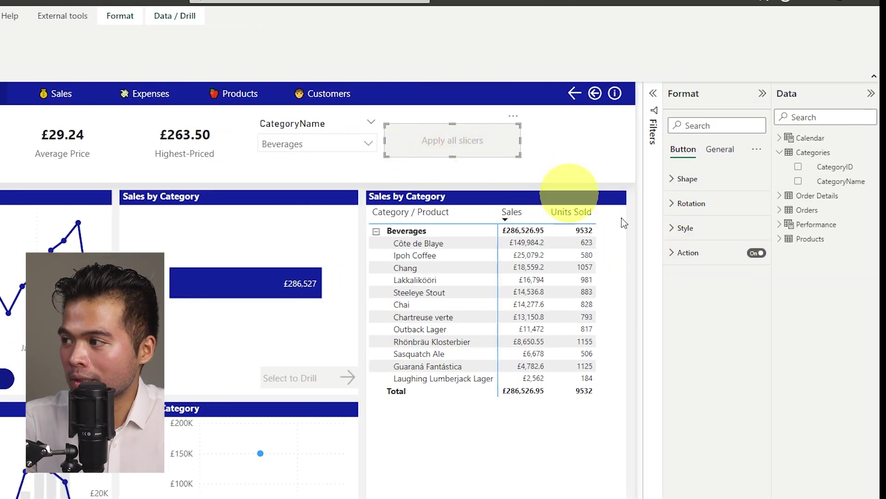
{"action": "left_click", "coordinate": [684, 253]}
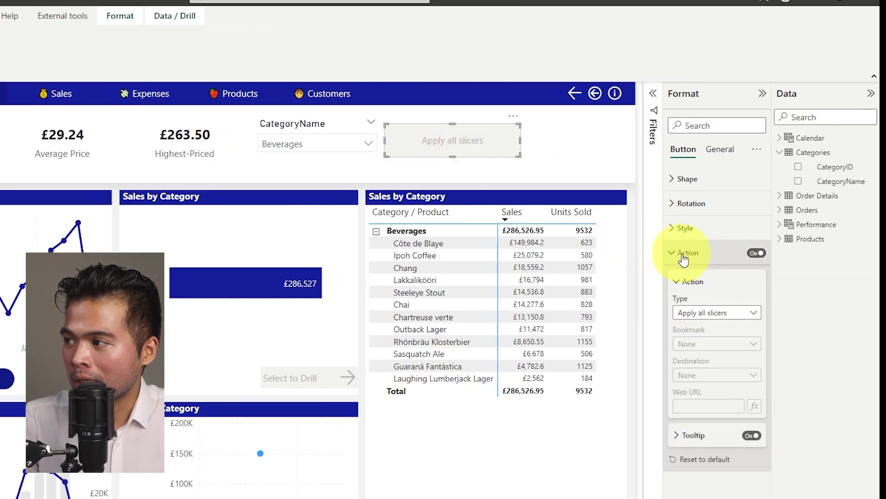
{"action": "left_click", "coordinate": [756, 318]}
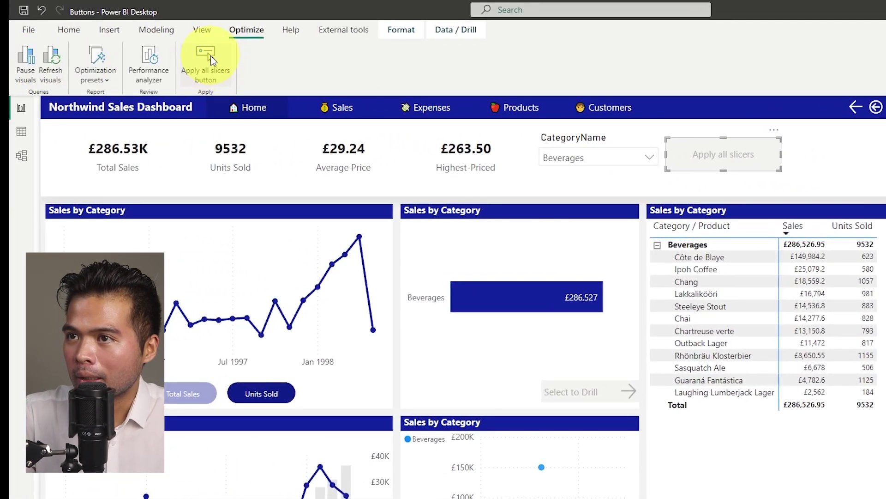
Add a second Apply all slicers button and place it next to the first one
{"action": "left_click", "coordinate": [211, 55]}
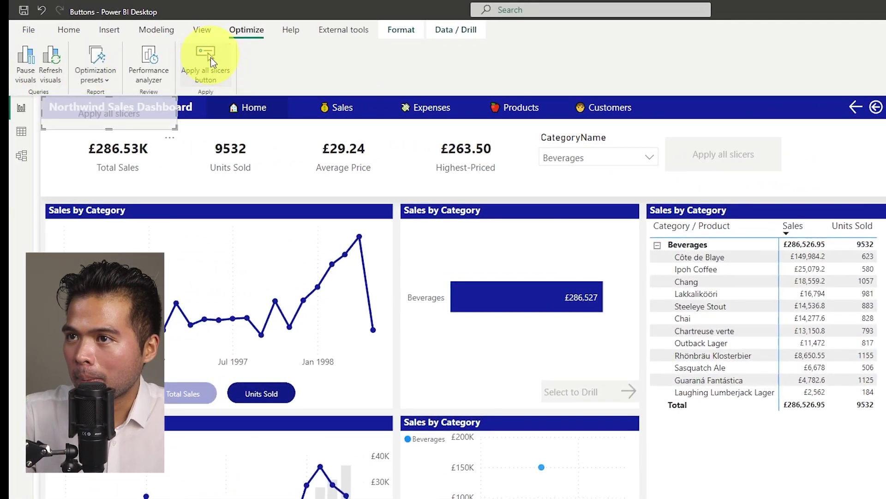
{"action": "left_click_drag", "start_coordinate": [124, 114], "coordinate": [846, 157]}
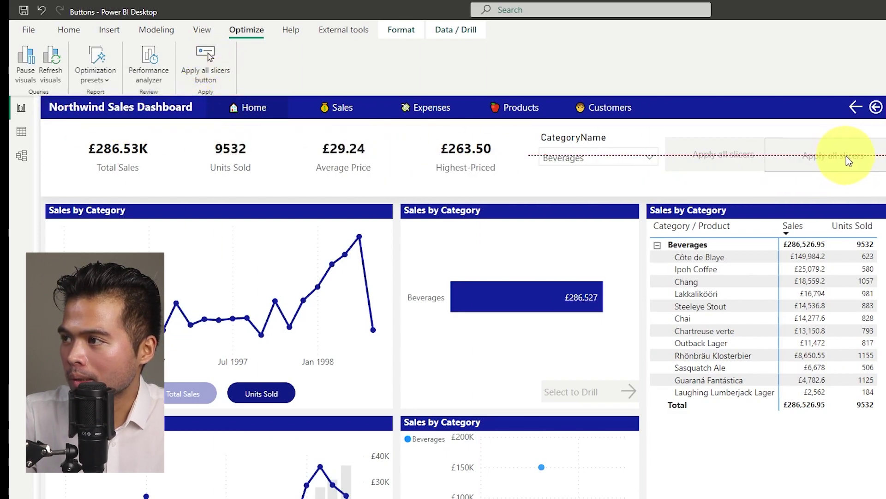
{"action": "left_click_drag", "start_coordinate": [776, 161], "coordinate": [789, 161]}
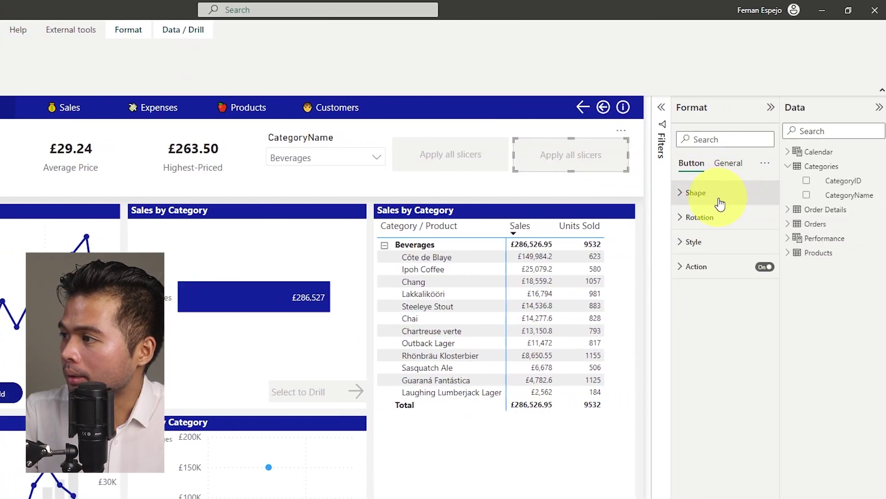
Change the second button's action type to Clear all slicers
{"action": "left_click", "coordinate": [695, 268]}
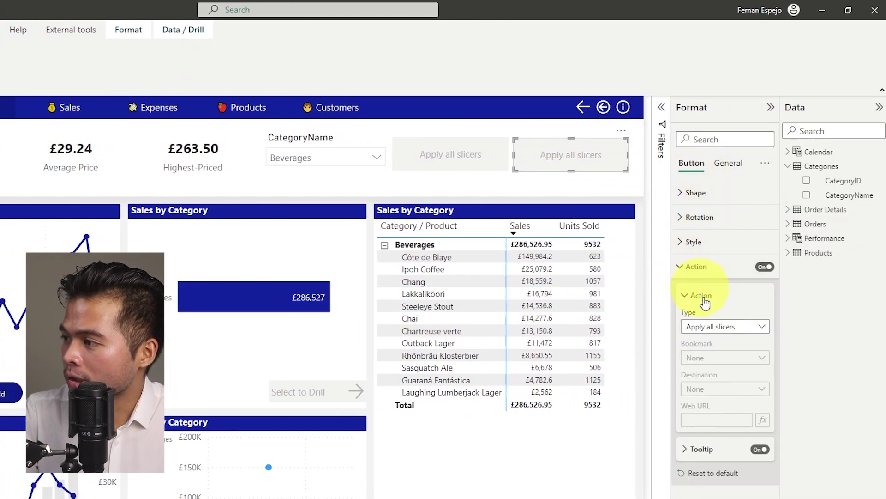
{"action": "left_click", "coordinate": [728, 327]}
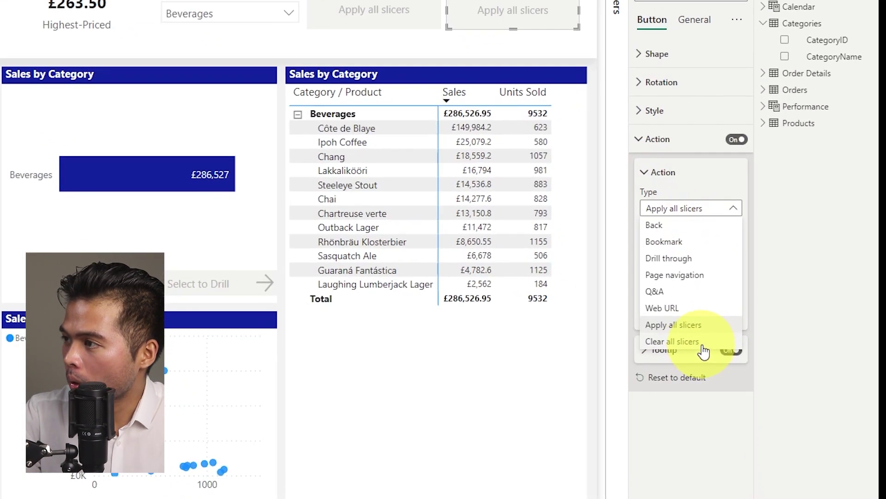
{"action": "left_click", "coordinate": [735, 450]}
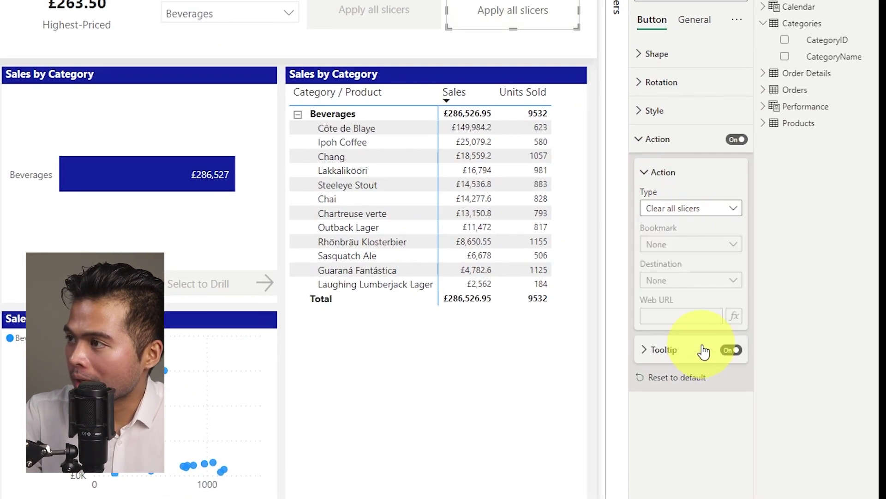
Set the second button's default text to "Clear all slicers" and use the button to clear the category filter
{"action": "left_click", "coordinate": [674, 140]}
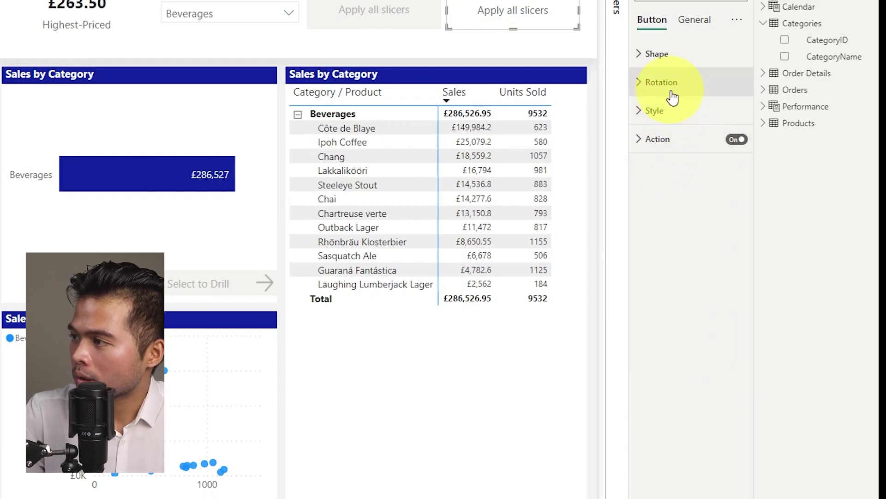
{"action": "left_click", "coordinate": [667, 109]}
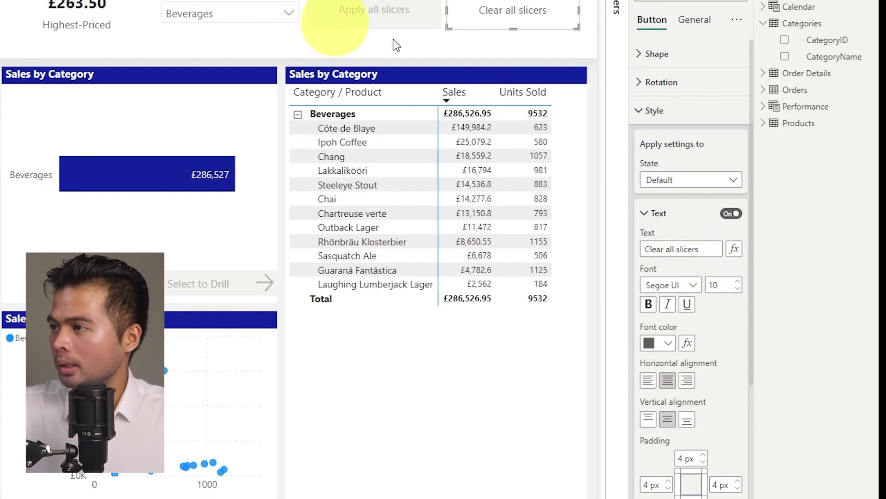
{"action": "left_click", "coordinate": [459, 40]}
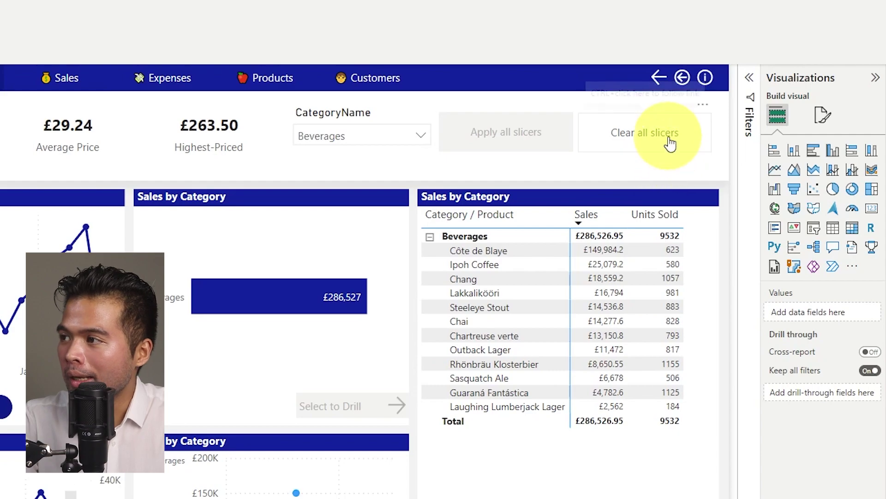
{"action": "left_click", "coordinate": [662, 140], "text": "ctrl"}
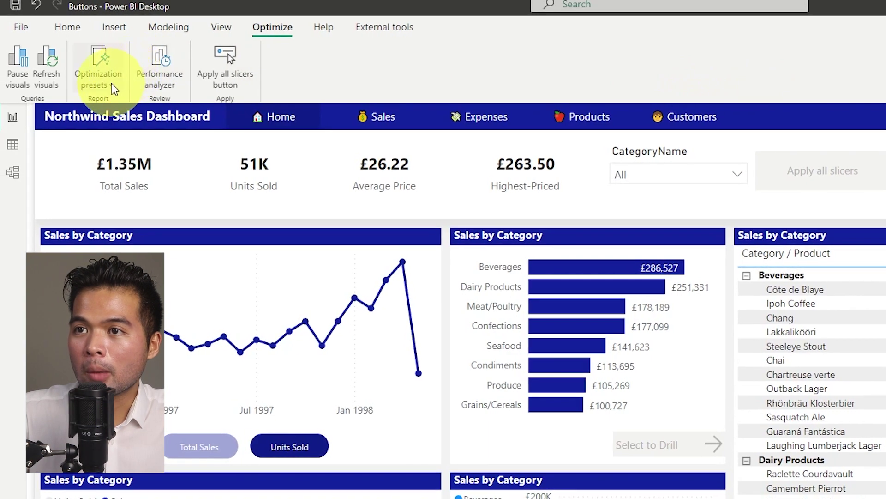
Open the Learn more documentation for the optimization presets in the browser and read through the Optimize ribbon article
{"action": "left_click", "coordinate": [112, 83]}
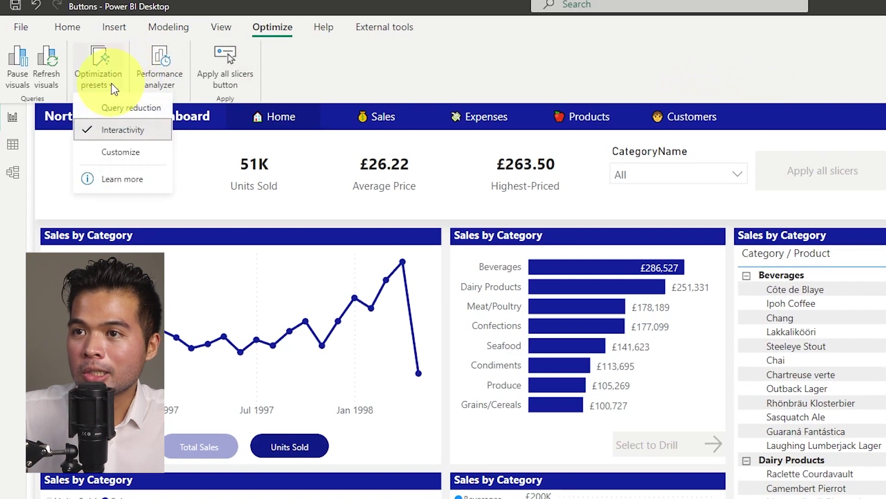
{"action": "left_click", "coordinate": [126, 183]}
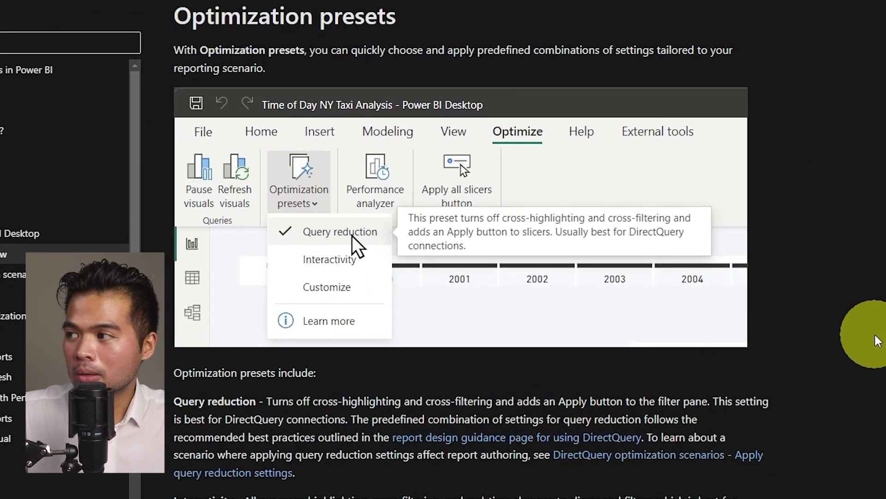
{"action": "scroll", "coordinate": [870, 337], "scroll_direction": "down", "scroll_amount": 5}
{"action": "scroll", "coordinate": [875, 338], "scroll_direction": "up", "scroll_amount": 15}
{"action": "scroll", "coordinate": [877, 341], "scroll_direction": "up", "scroll_amount": 7}
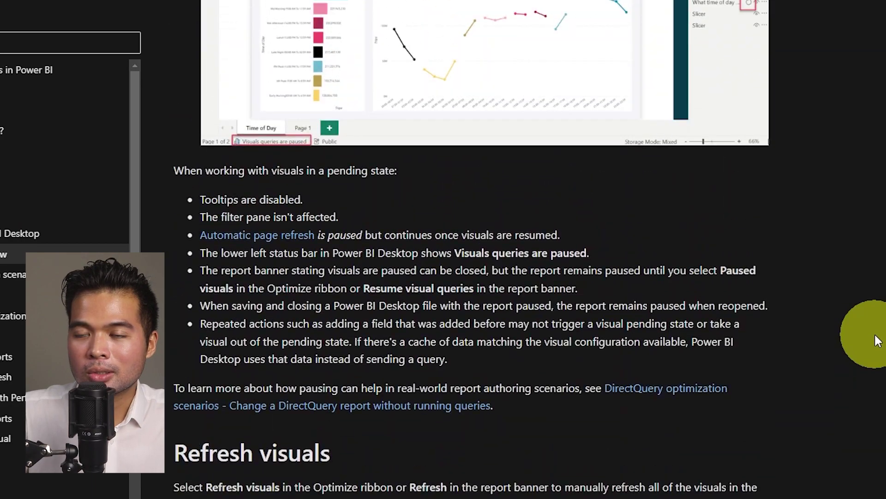